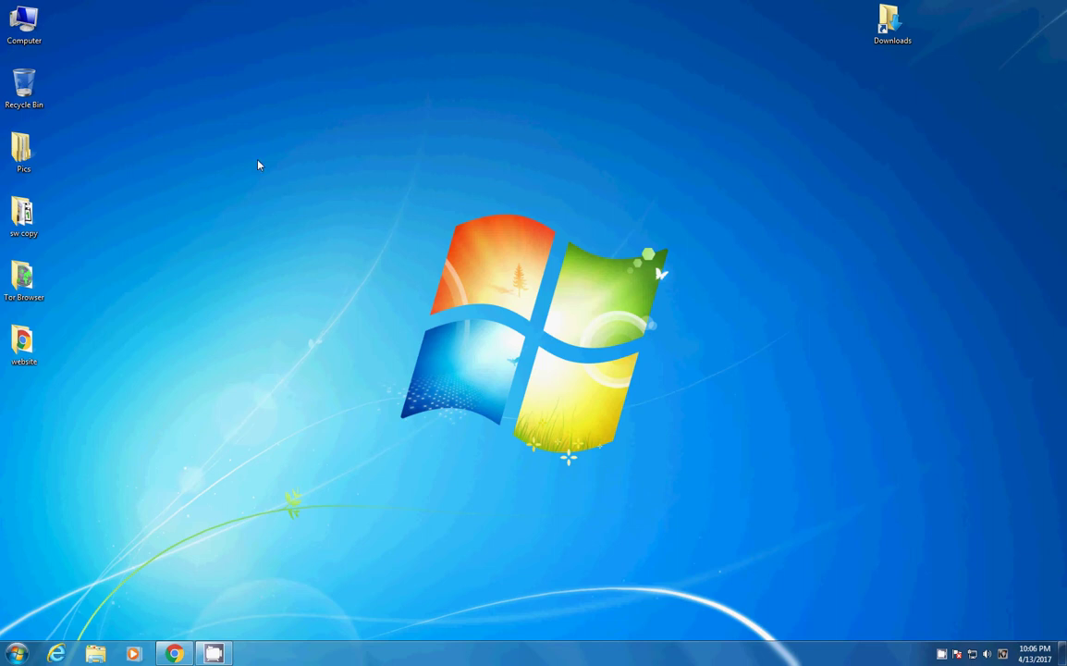
Step: Search for 'torproject' in Chrome to reach the Tor Project homepage
click(173, 654)
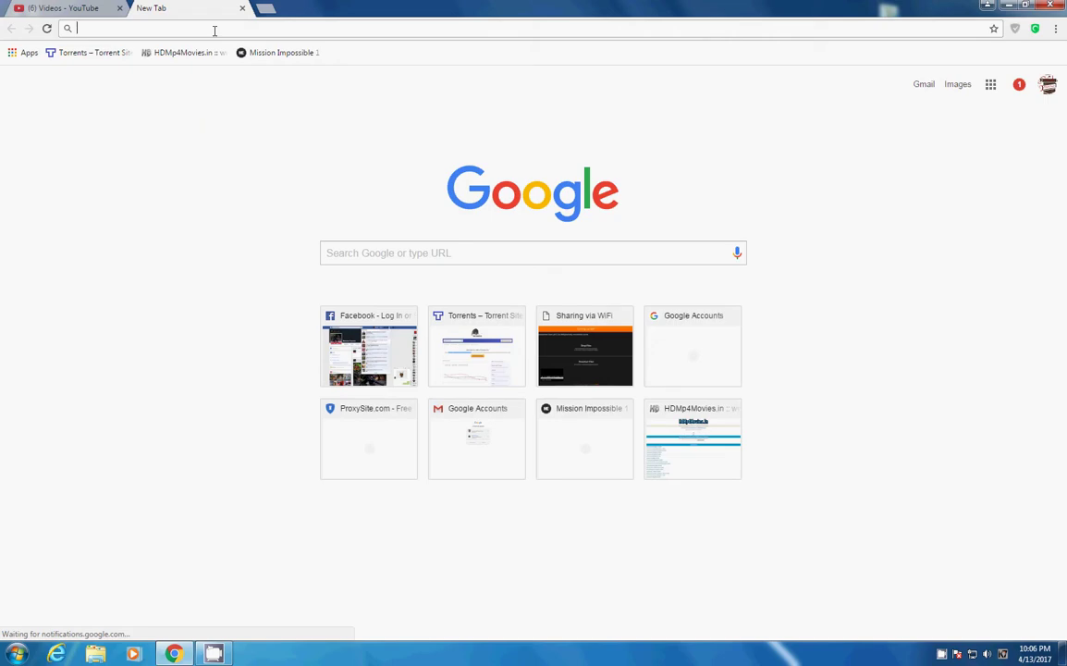
text(torproje)
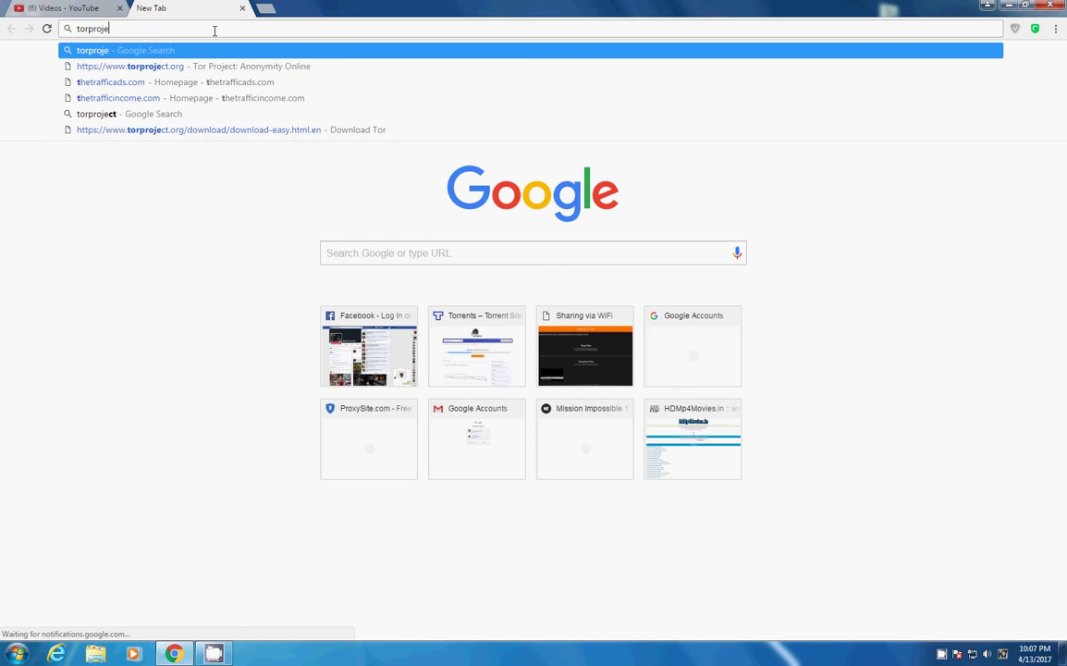
text(ct)
key(Return)
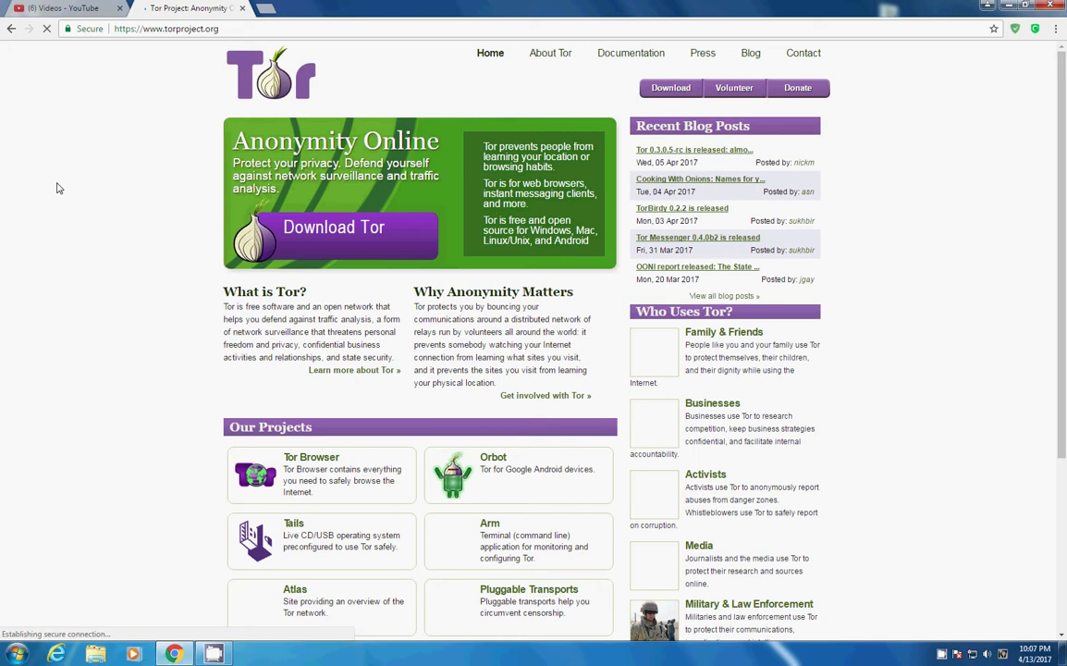
Step: Go to the Download Tor page and start downloading the Tor Browser 6.5.1 Windows installer
click(326, 252)
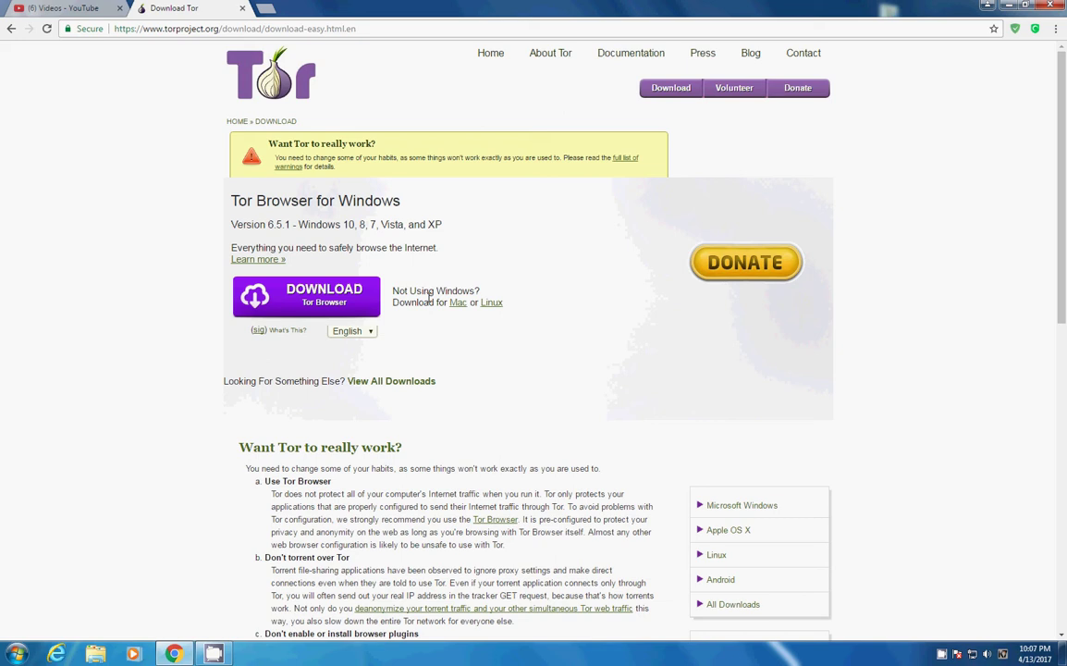
click(315, 297)
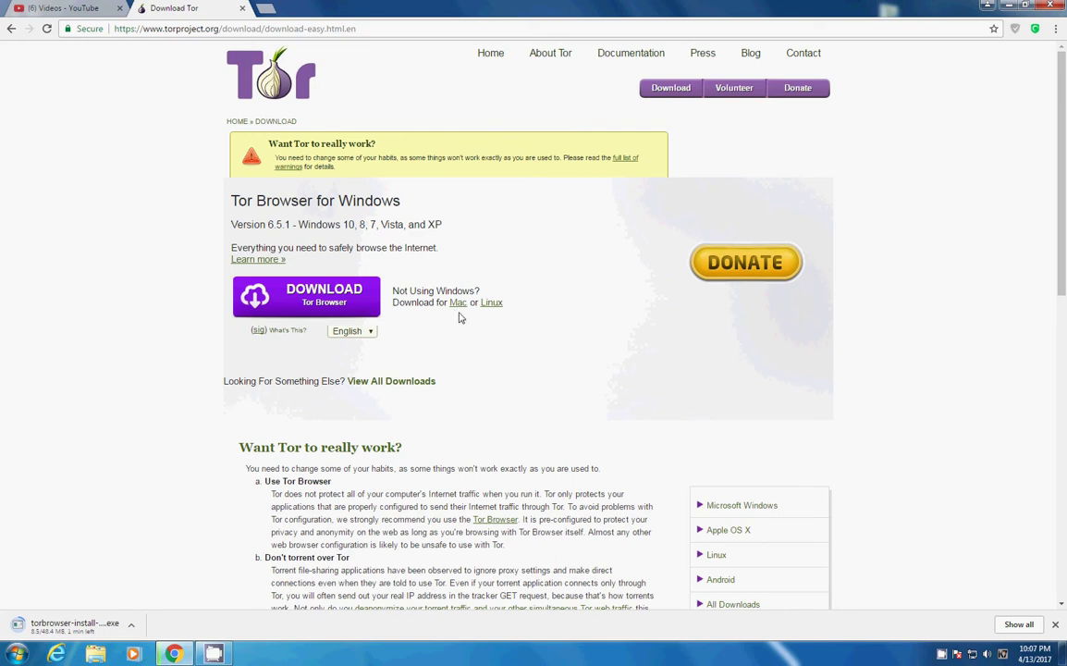
click(459, 302)
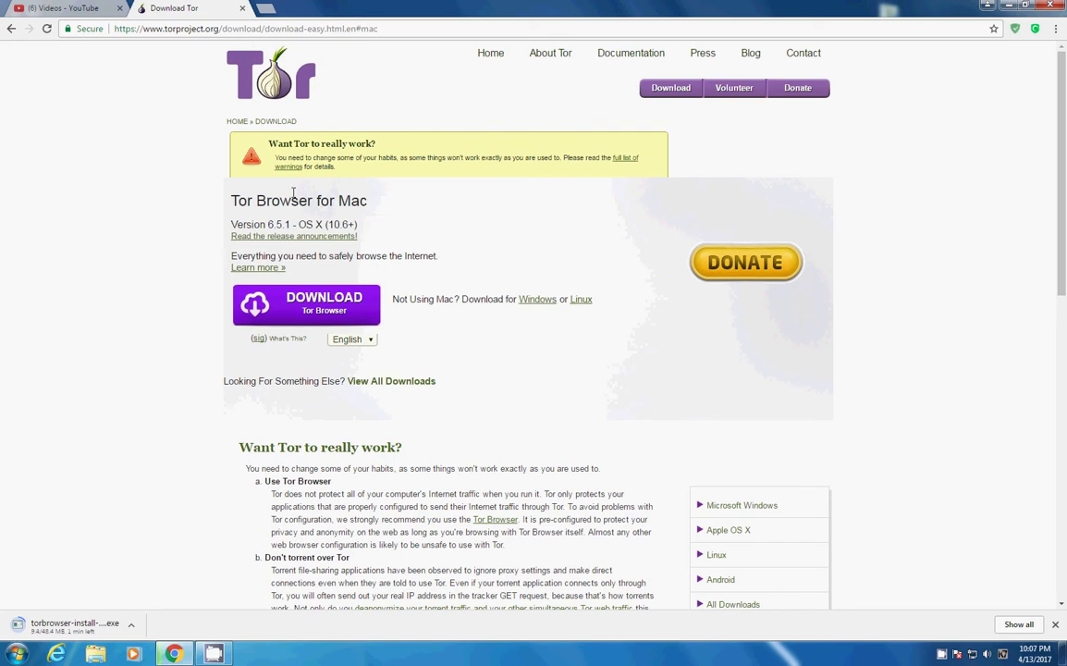
drag(267, 224, 351, 224)
click(329, 230)
click(583, 299)
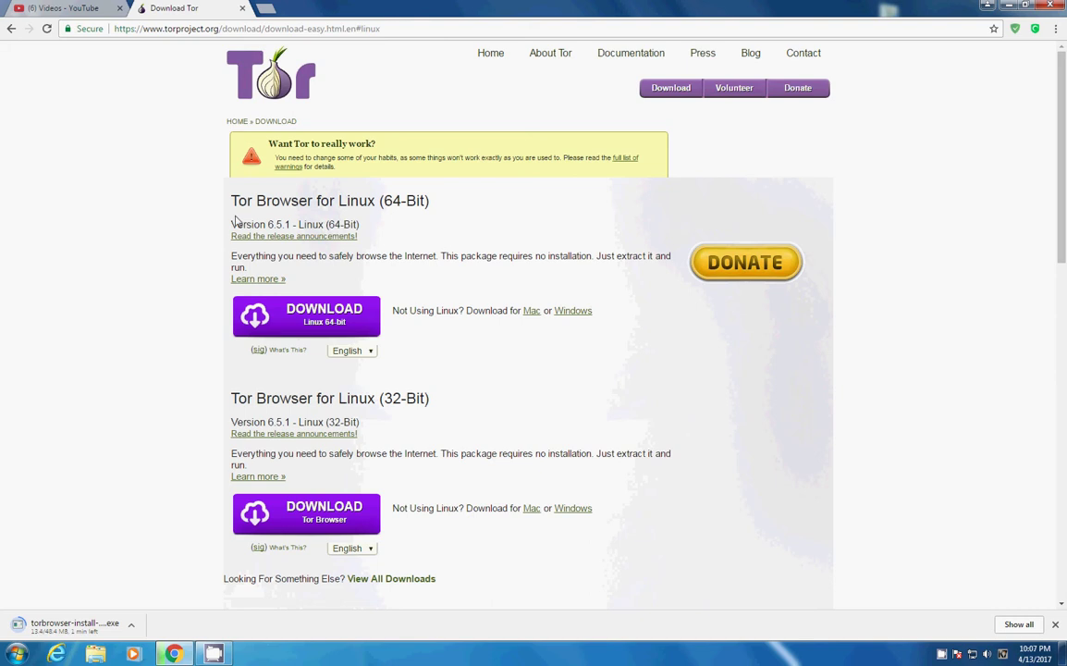
drag(253, 225, 357, 224)
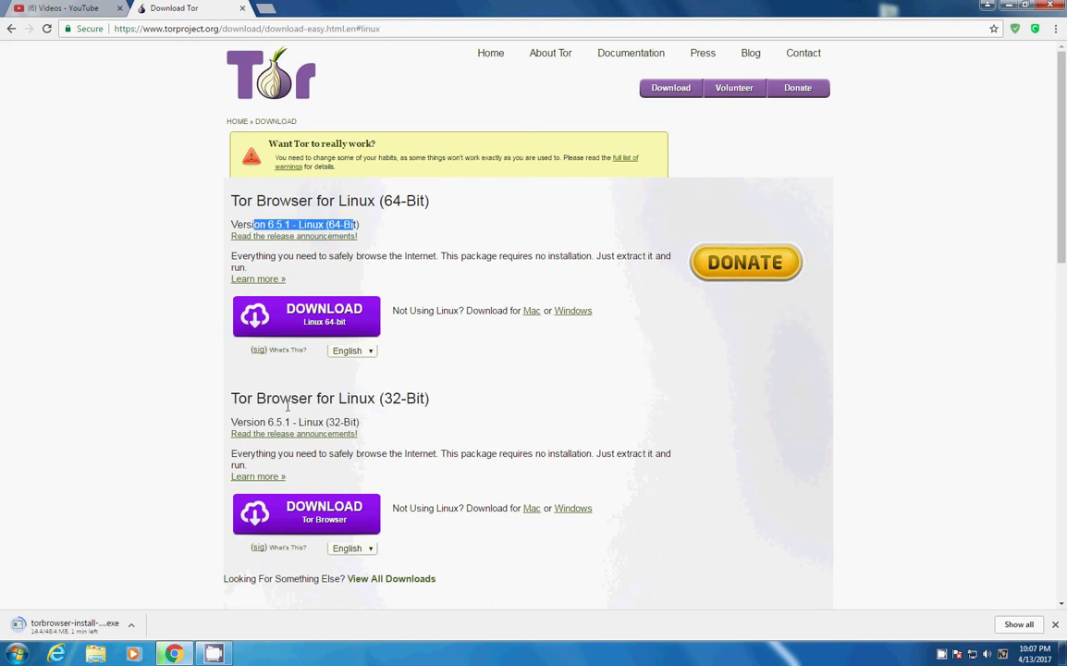
drag(299, 422, 358, 422)
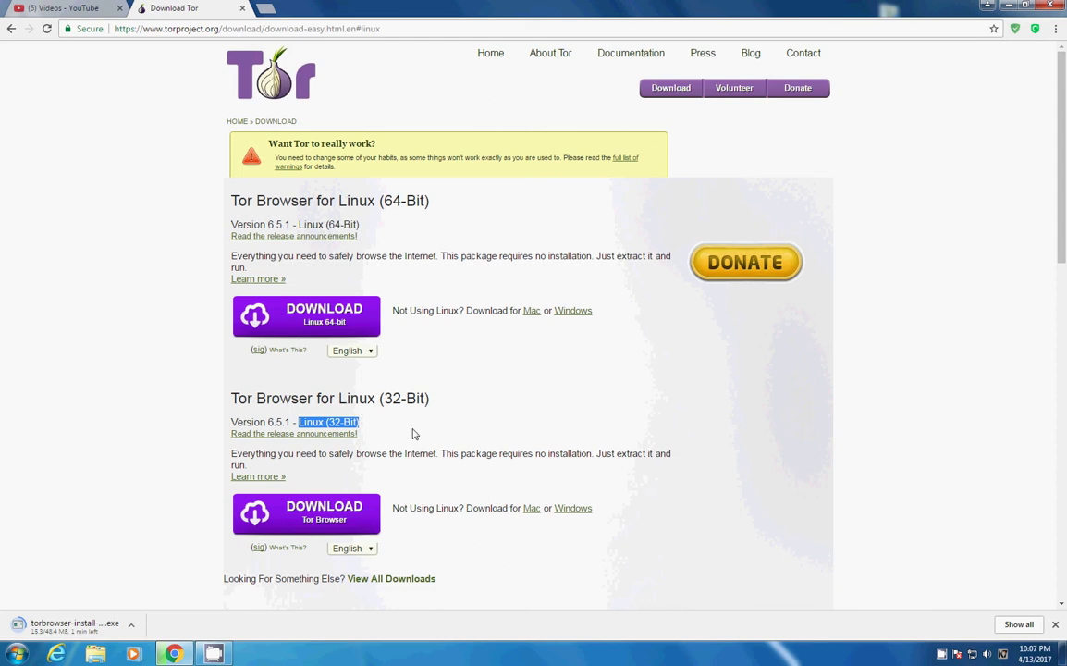
click(548, 395)
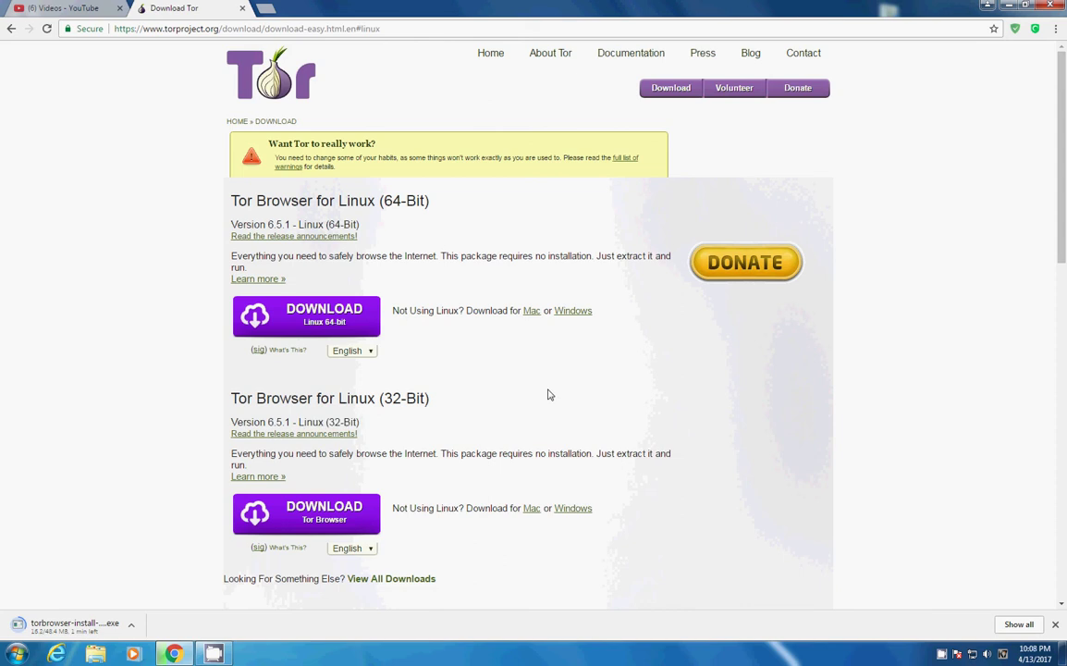
click(571, 509)
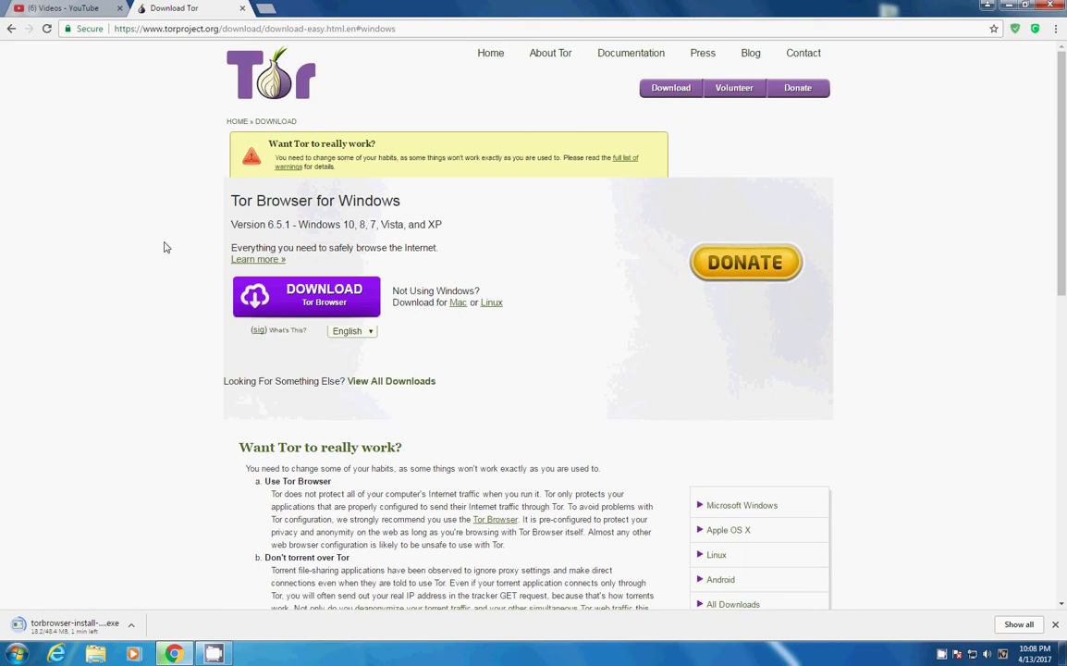
Step: Scroll down the download page and jump to the Want Tor to really work? warnings
scroll(286, 478, down, 1)
scroll(286, 479, down, 1)
drag(238, 319, 402, 323)
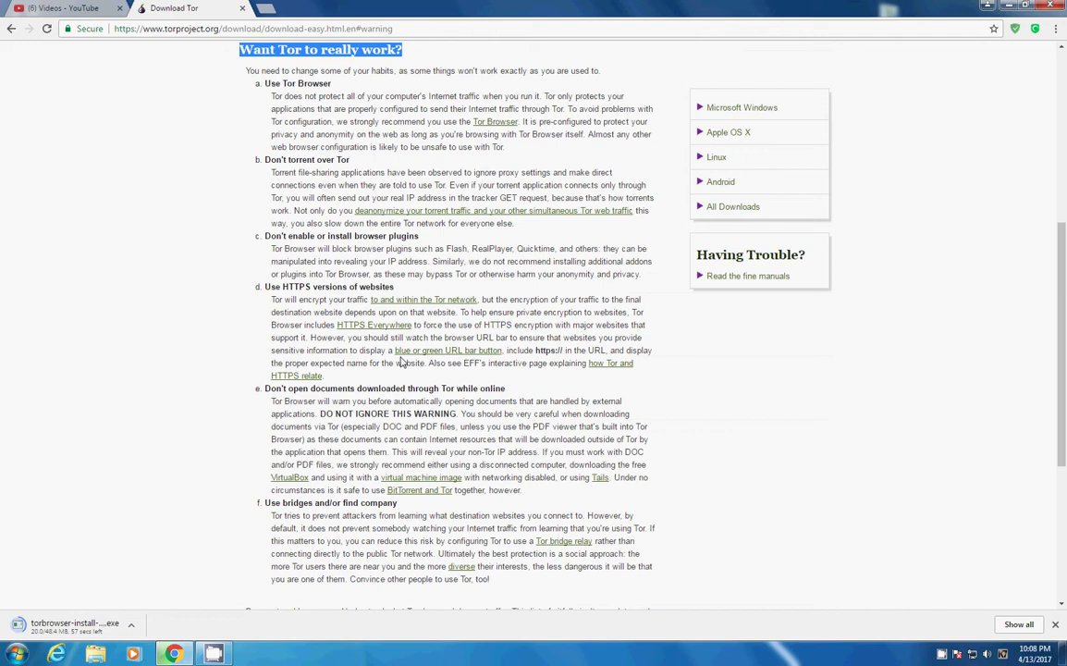
click(233, 83)
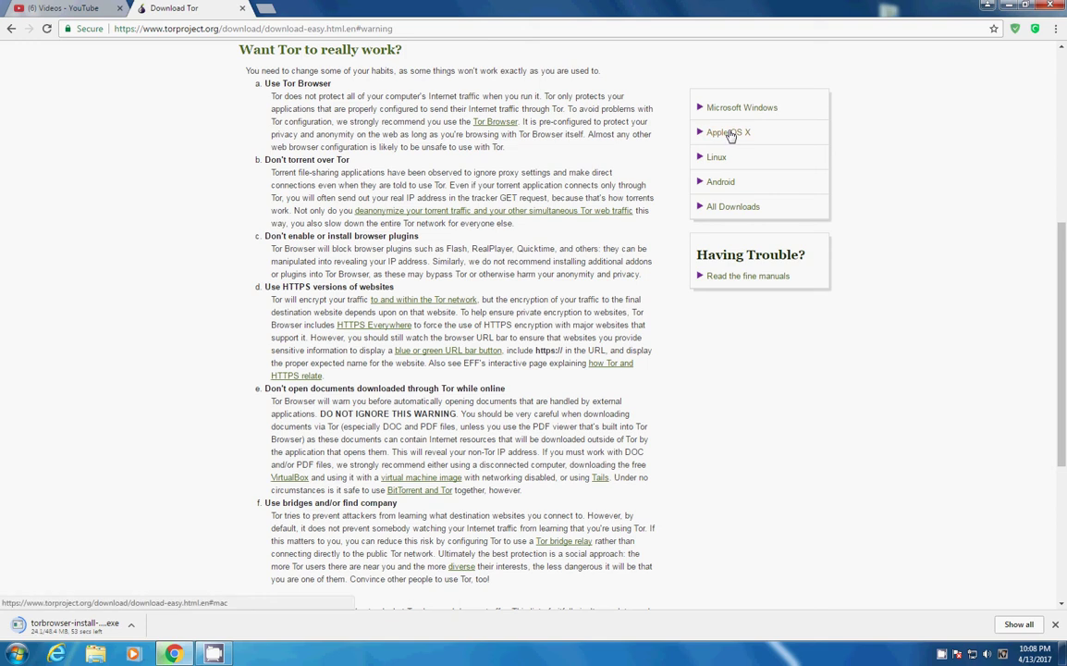
Step: Show the Orbot - Tor for Android section and highlight its heading
click(721, 182)
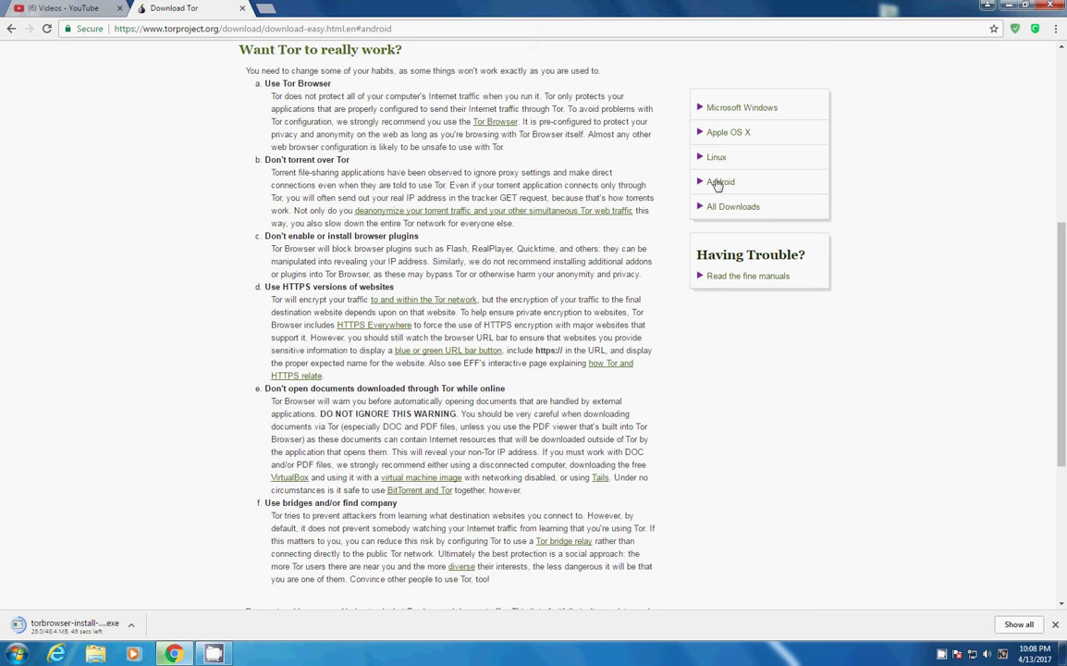
click(716, 184)
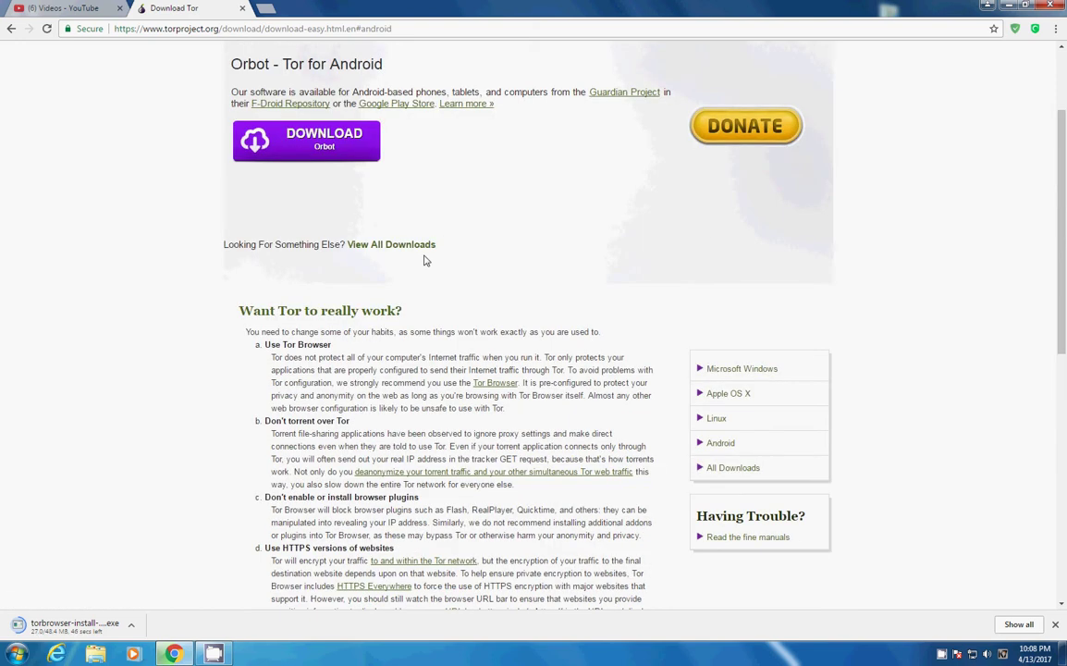
scroll(355, 183, up, 1)
drag(260, 129, 364, 129)
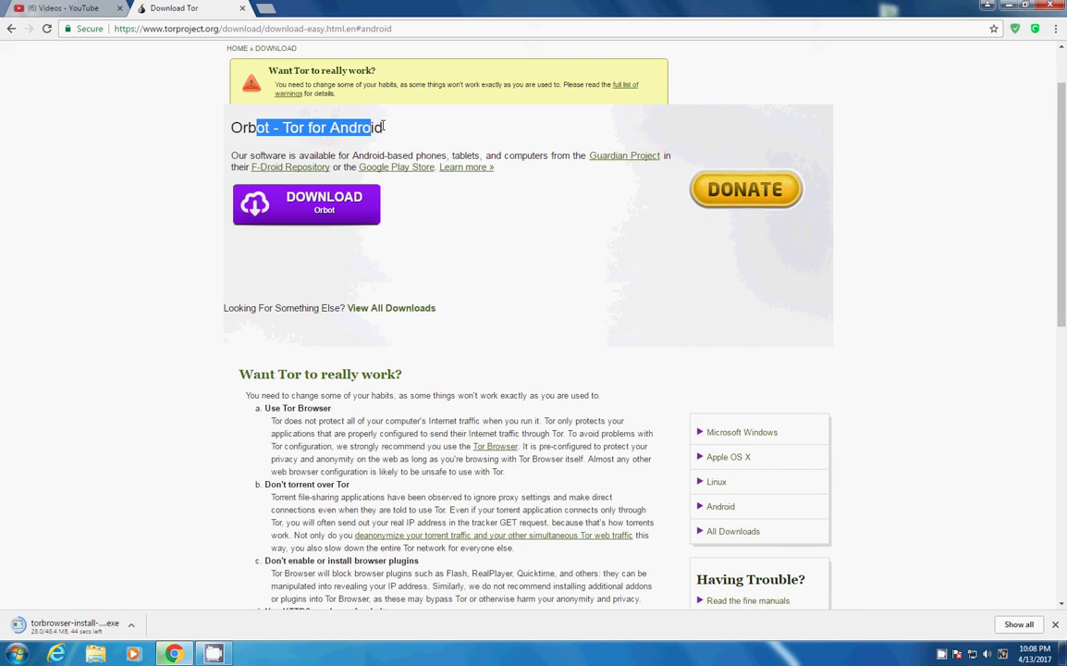
click(222, 129)
drag(226, 128, 331, 132)
click(266, 231)
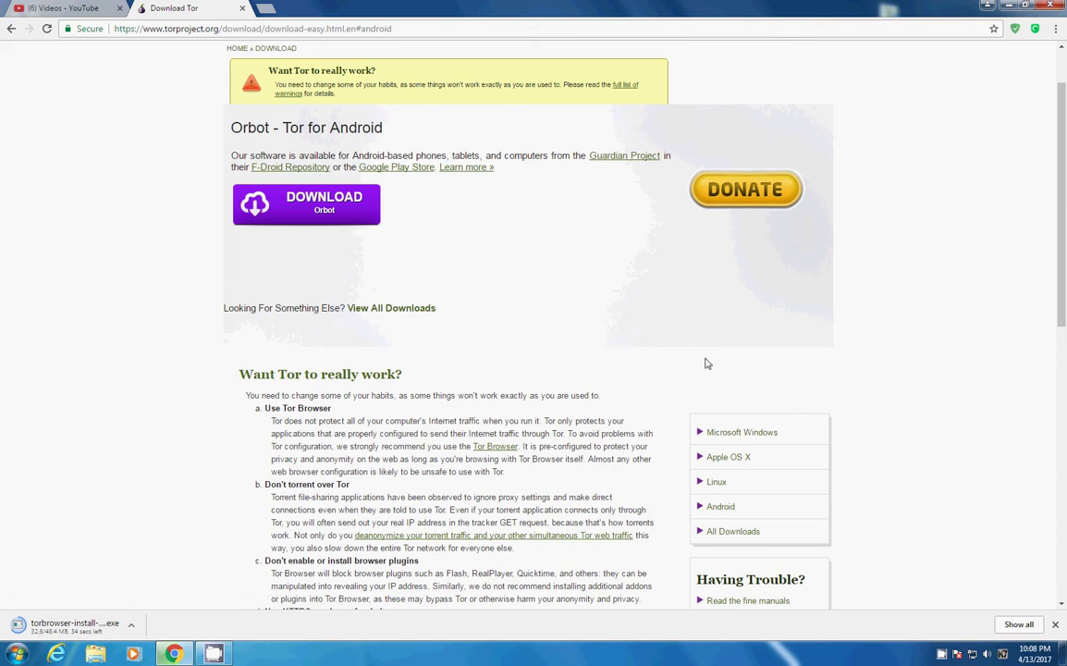
Step: Scroll through the Want Tor to really work? advice, highlighting its heading
scroll(505, 351, down, 2)
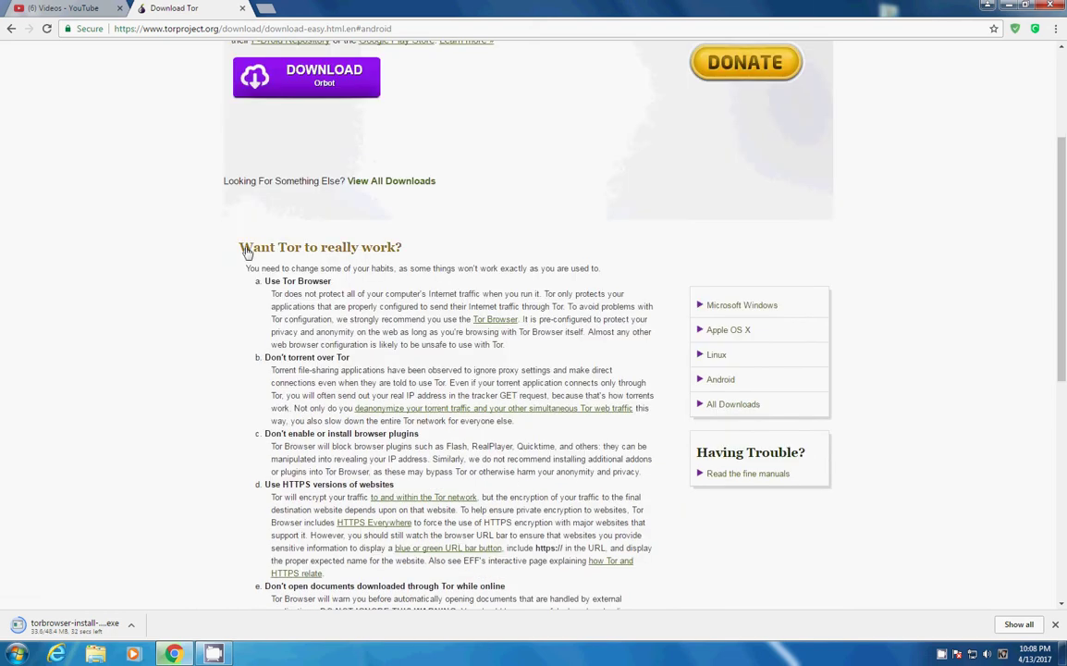
drag(247, 252, 399, 242)
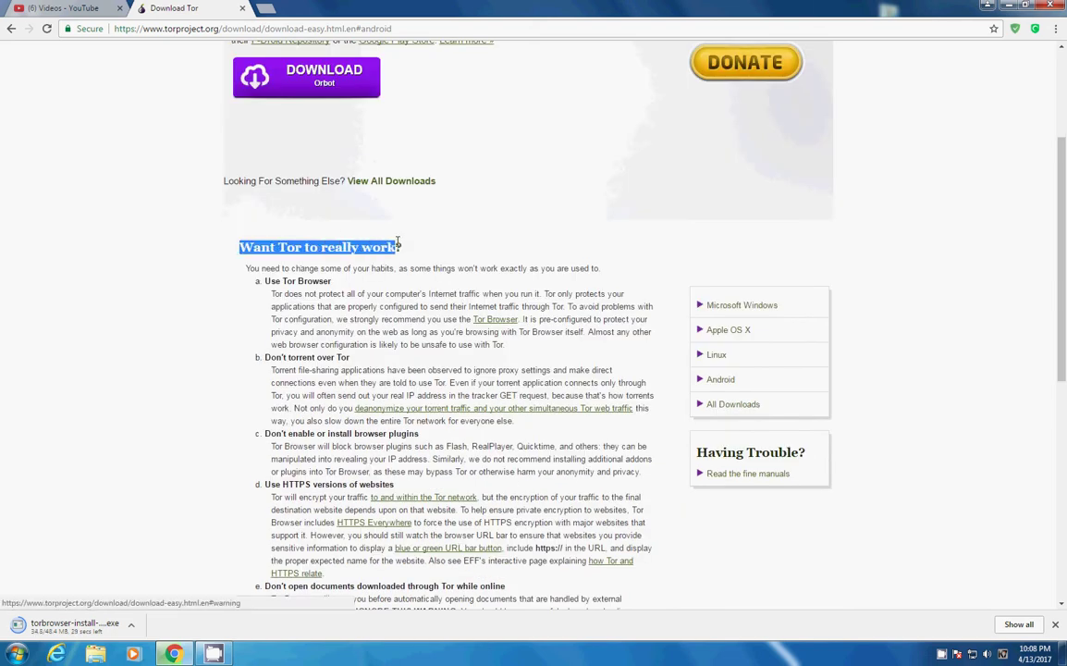
click(305, 267)
scroll(403, 340, down, 3)
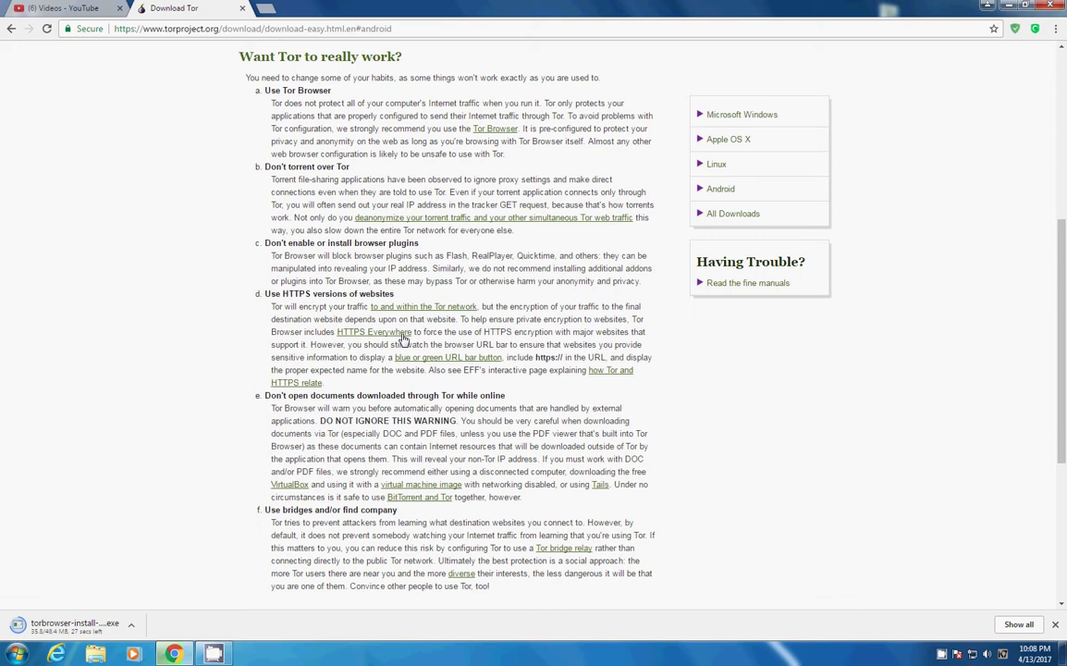
scroll(403, 341, up, 2)
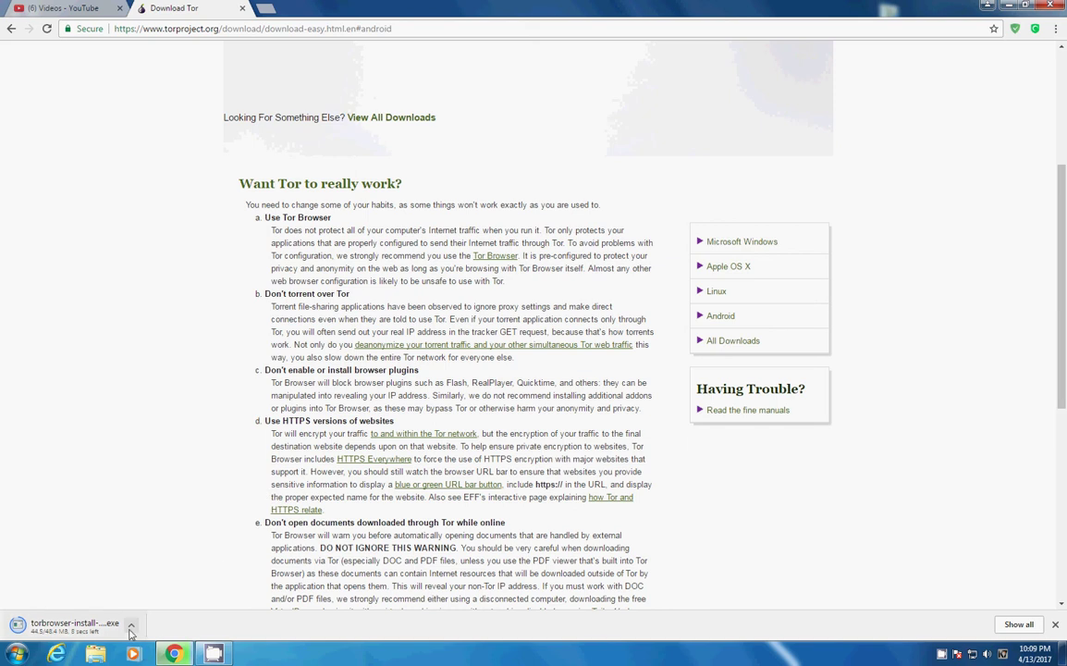
Step: Permanently delete the old Tor Browser desktop folder, then run the downloaded 6.5.1 installer
key(super+d)
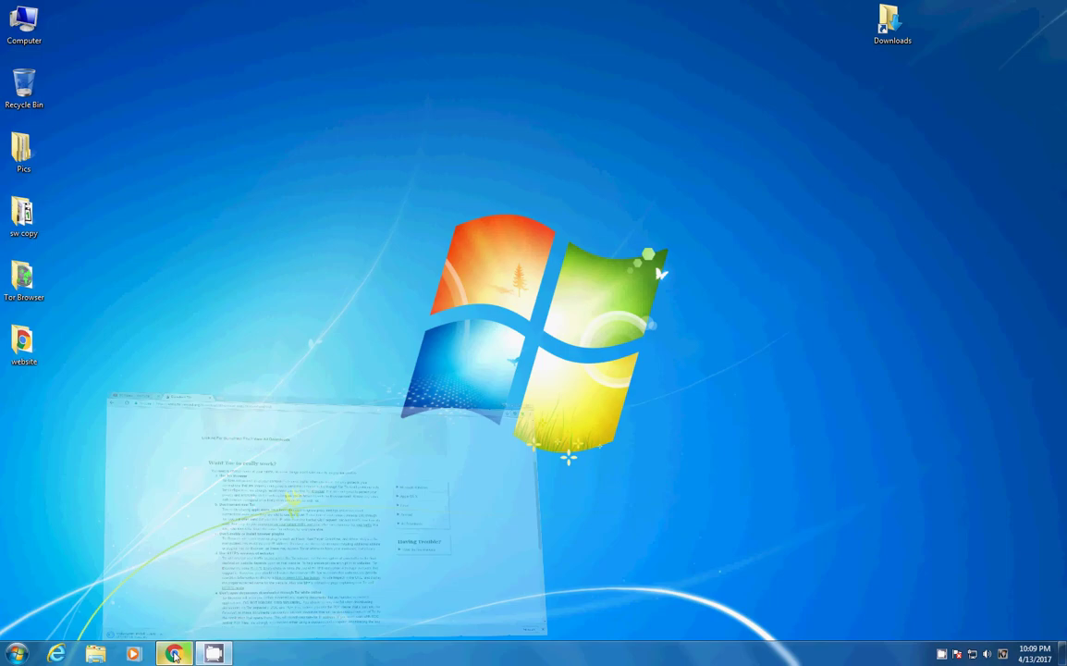
click(41, 277)
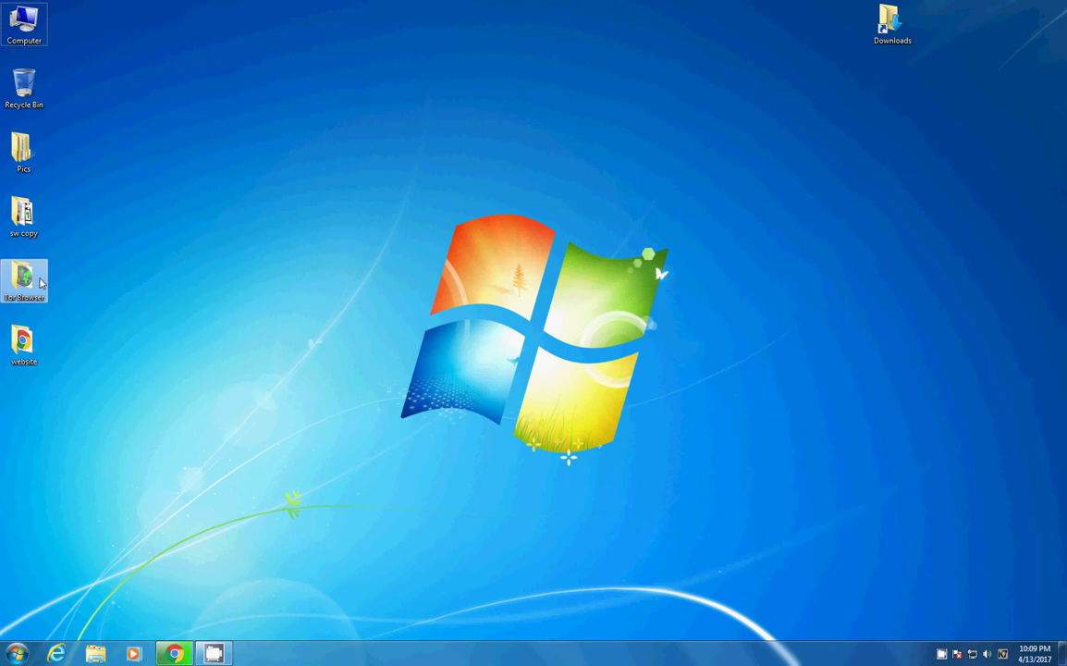
key(shift+Delete)
key(Return)
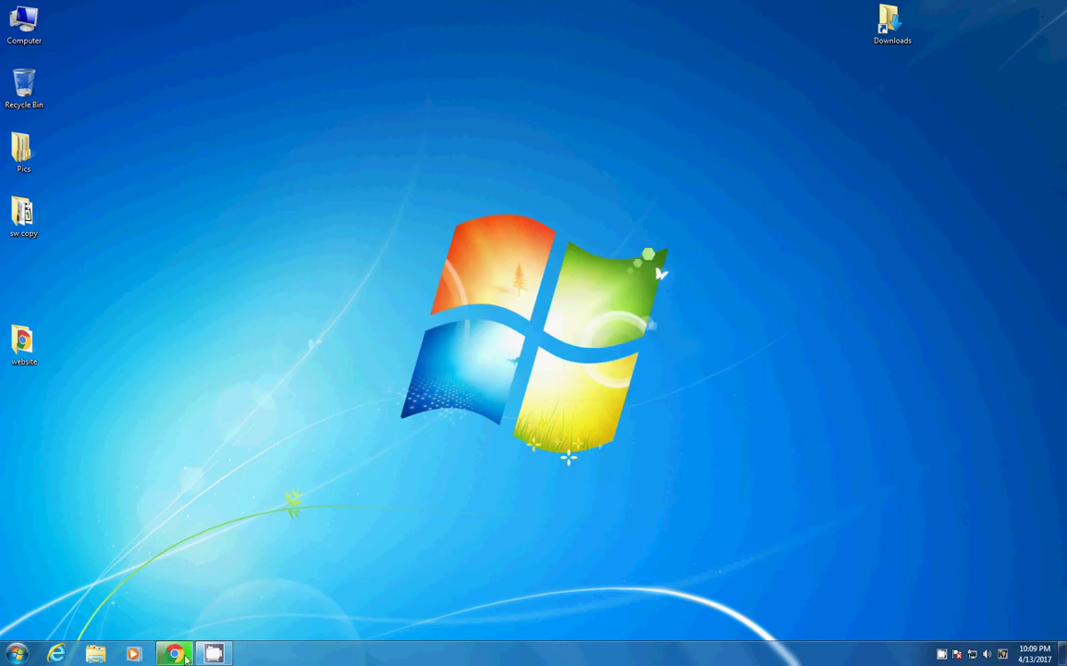
click(175, 654)
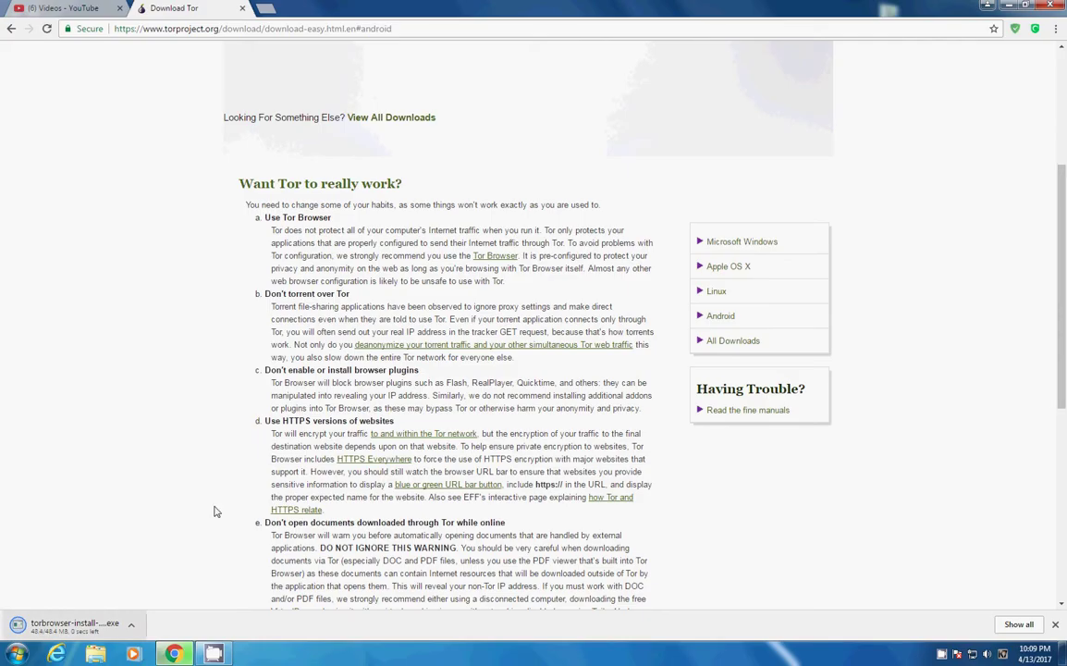
click(54, 624)
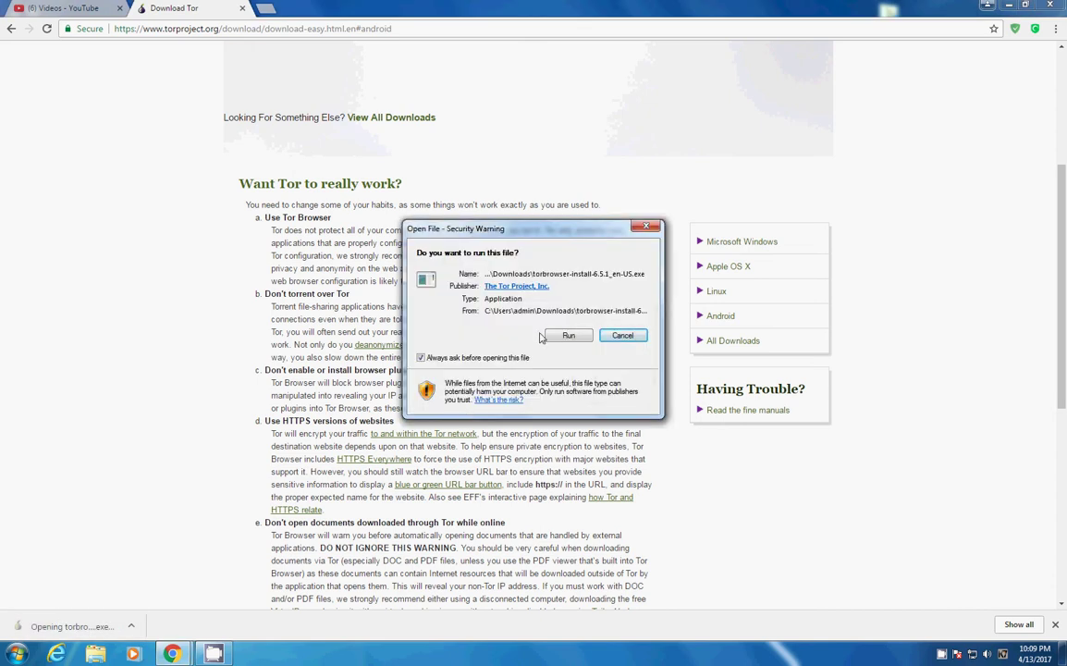
Step: Allow the installer to run, keep the default language, and install into the desktop Tor Browser folder
click(565, 335)
click(541, 355)
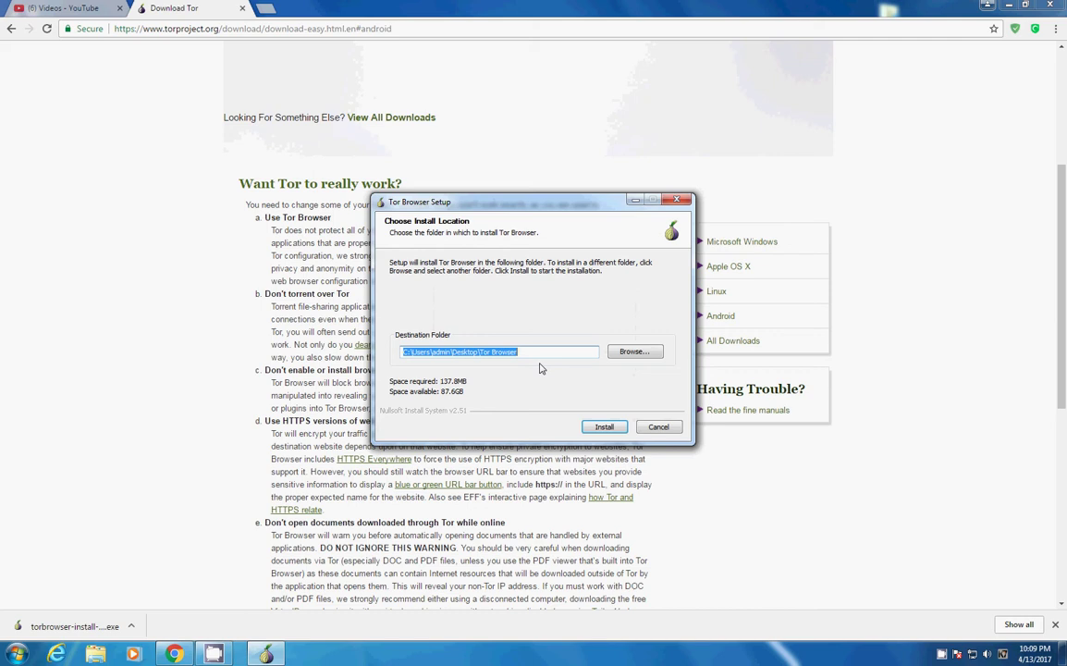
click(604, 426)
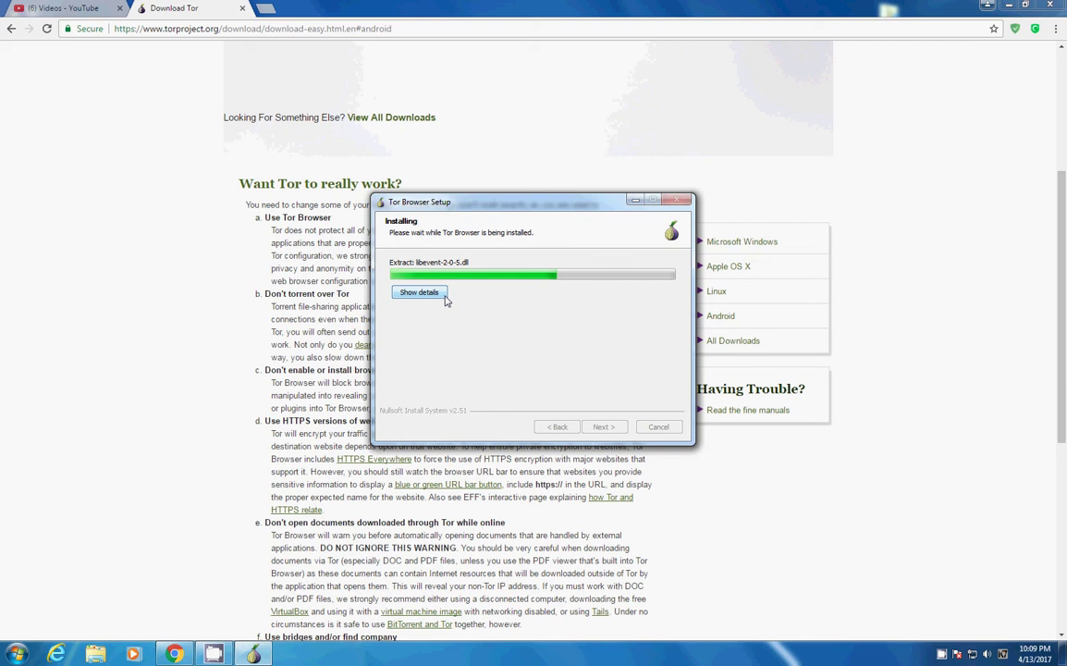
Step: Refresh the desktop to see the new Tor Browser folder, then finish setup
click(1009, 5)
right_click(423, 37)
click(452, 74)
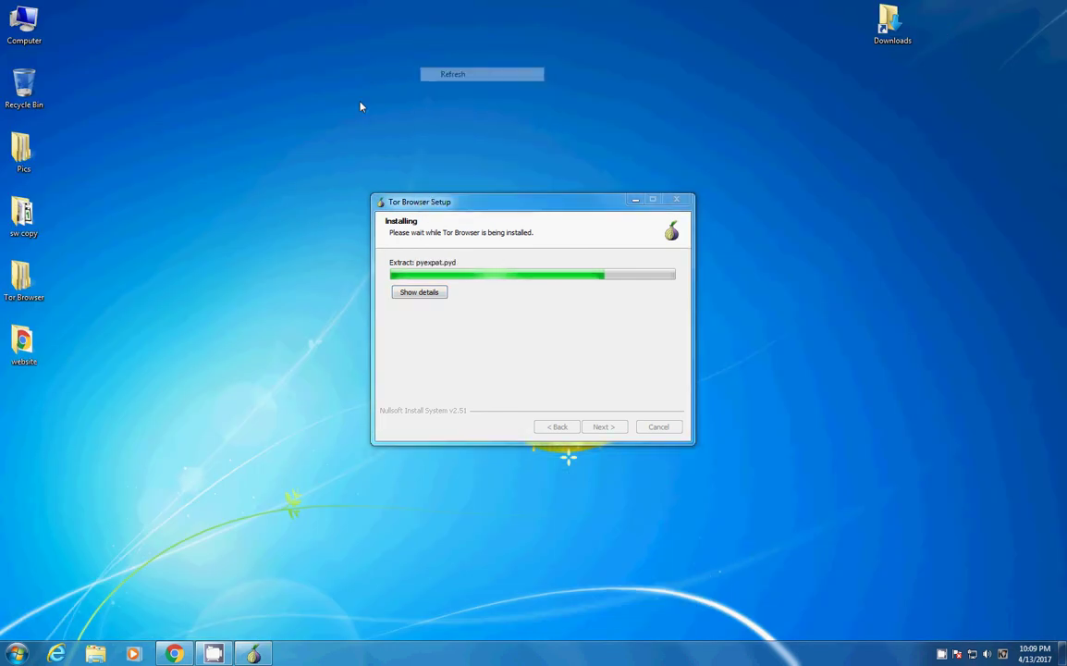
right_click(177, 223)
click(199, 259)
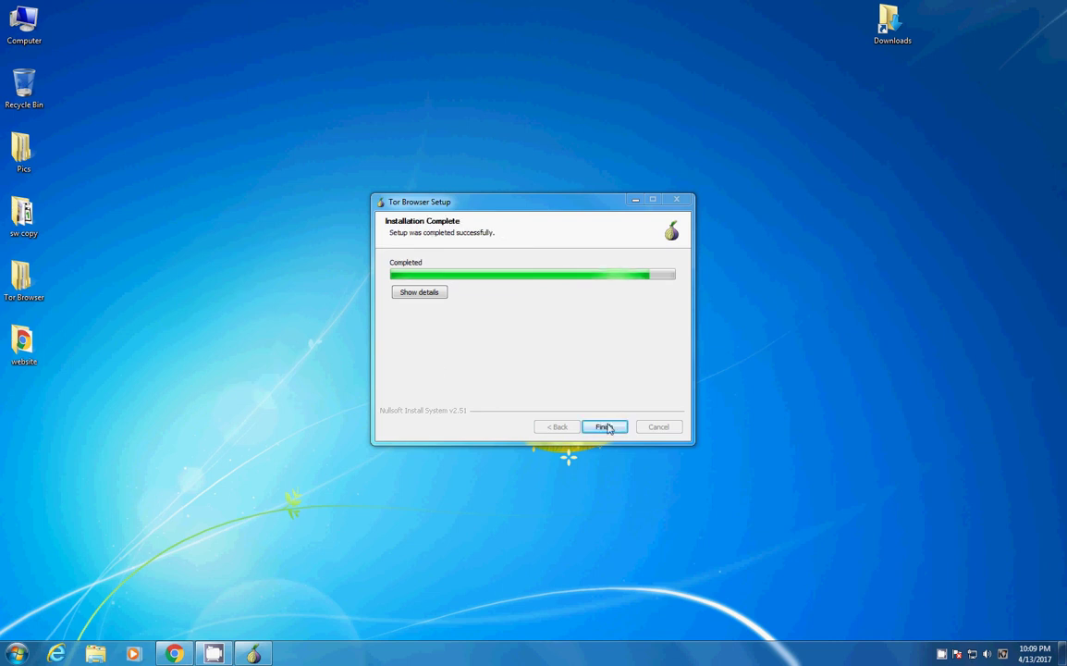
click(604, 426)
Step: Close the finished setup wizard and connect Tor Browser directly to the Tor network
key(Return)
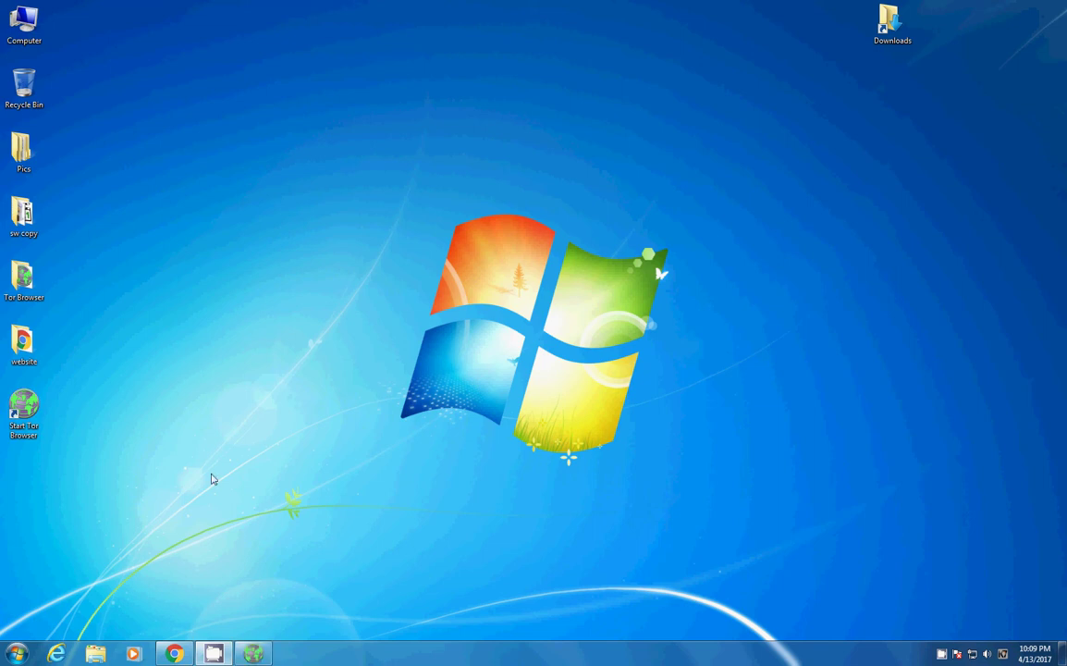
mouse_move(254, 654)
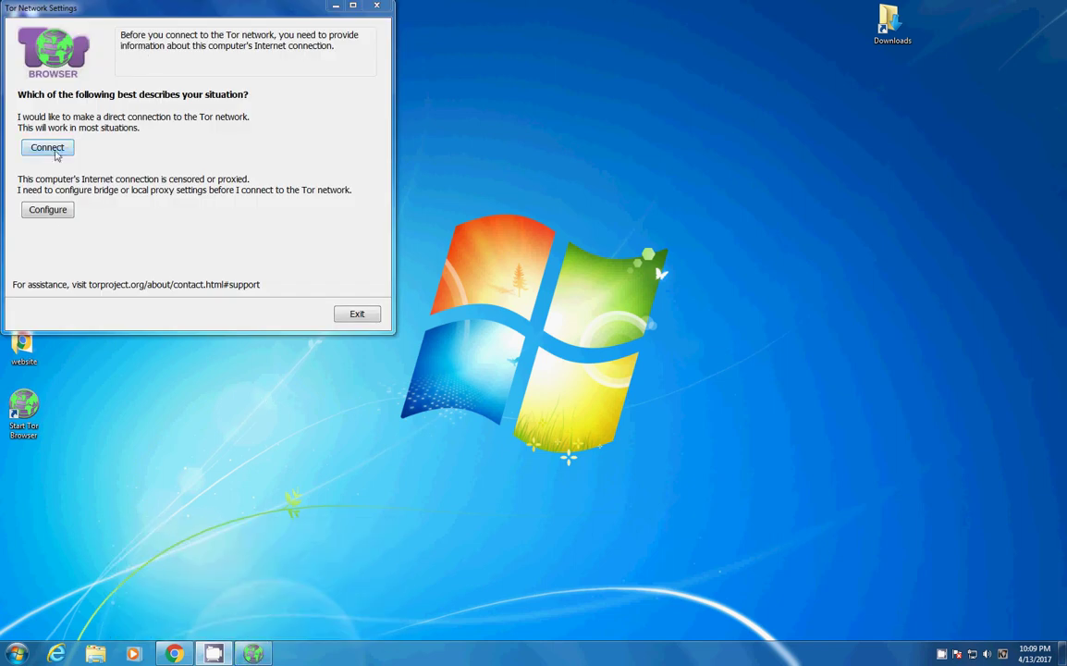
click(47, 147)
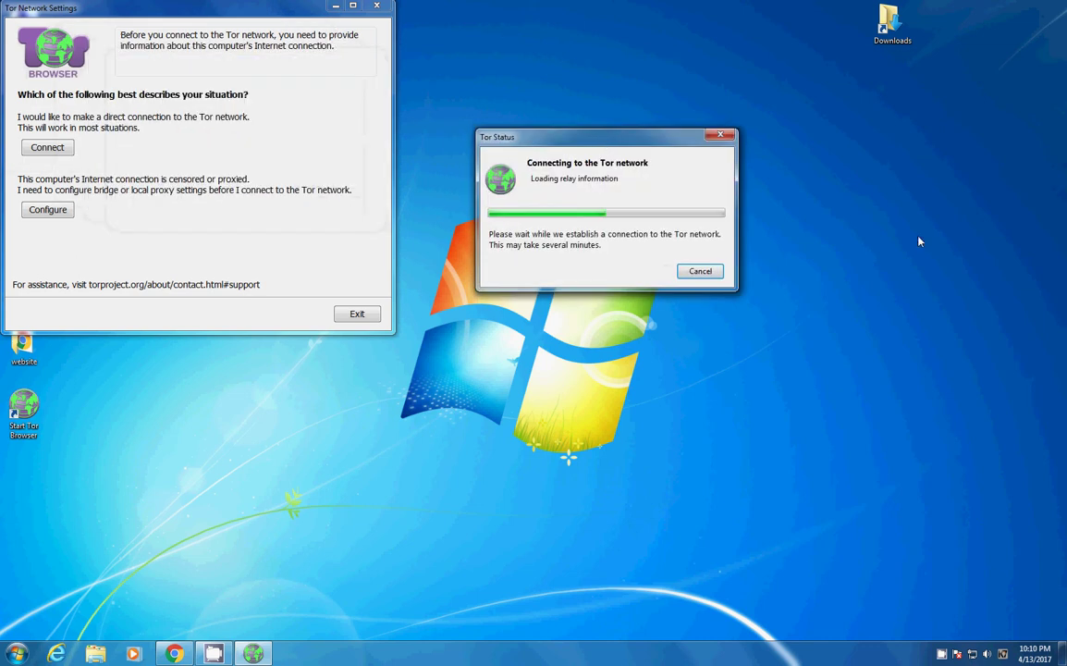
right_click(918, 241)
Step: Refresh the desktop while Tor finishes connecting and opens the Welcome to Tor Browser page
click(934, 278)
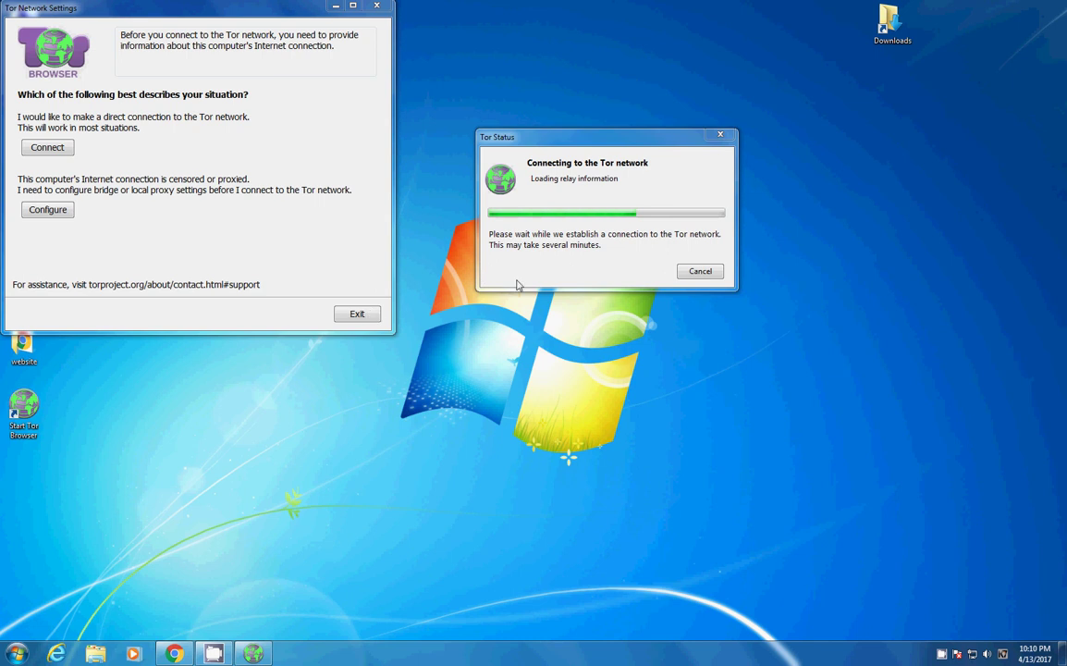
right_click(416, 425)
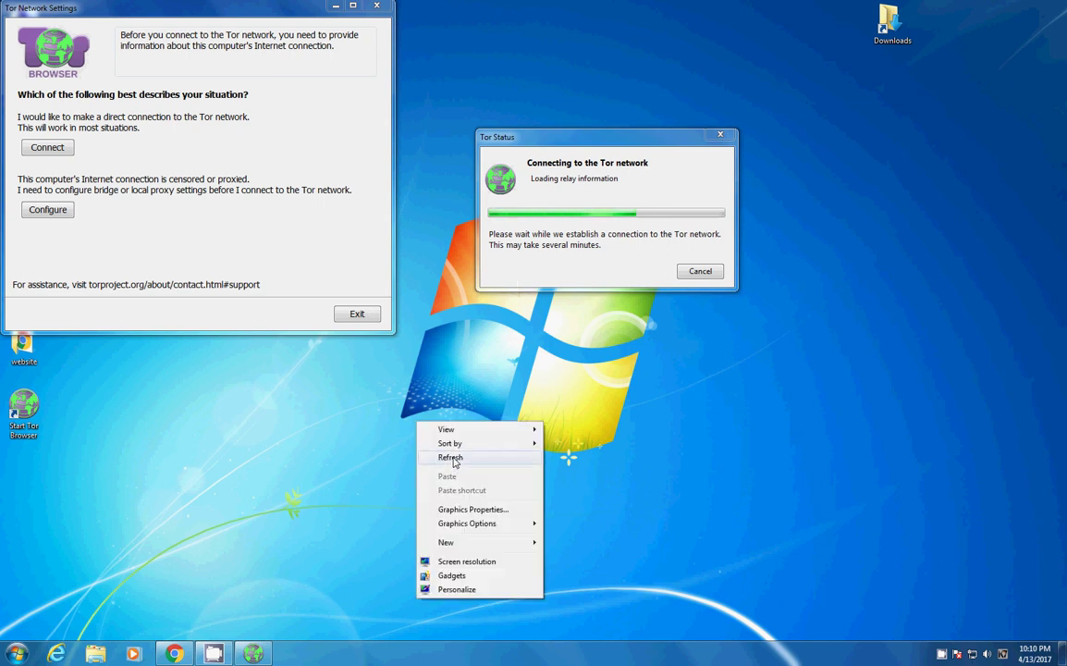
click(453, 459)
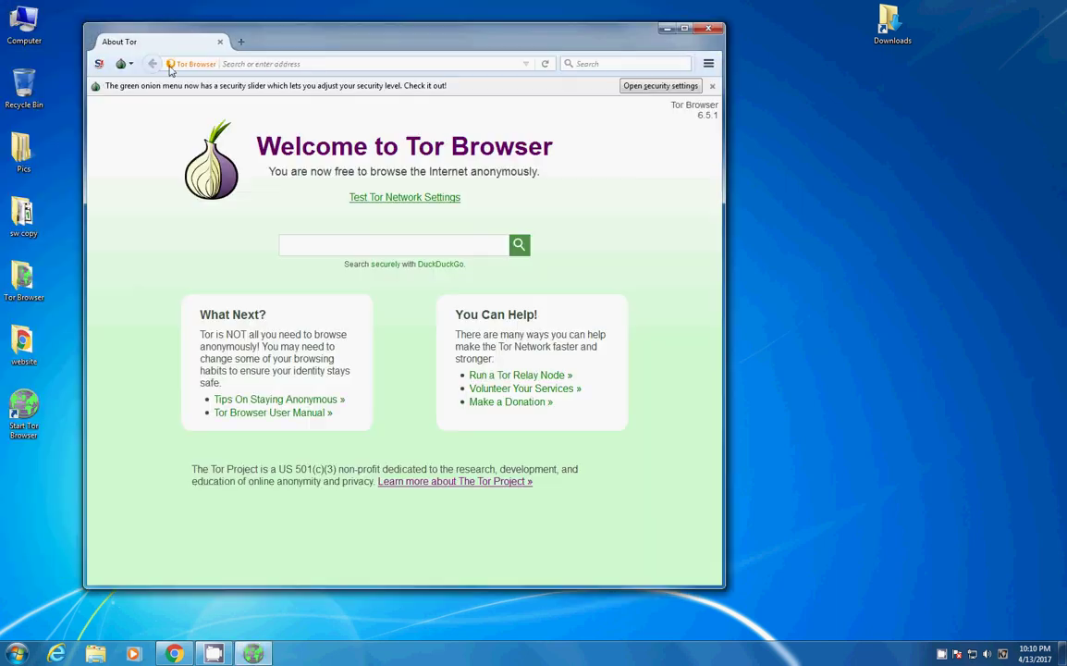
Step: Close the security-slider notice and run Test Tor Network Settings to confirm Tor is in use
click(712, 85)
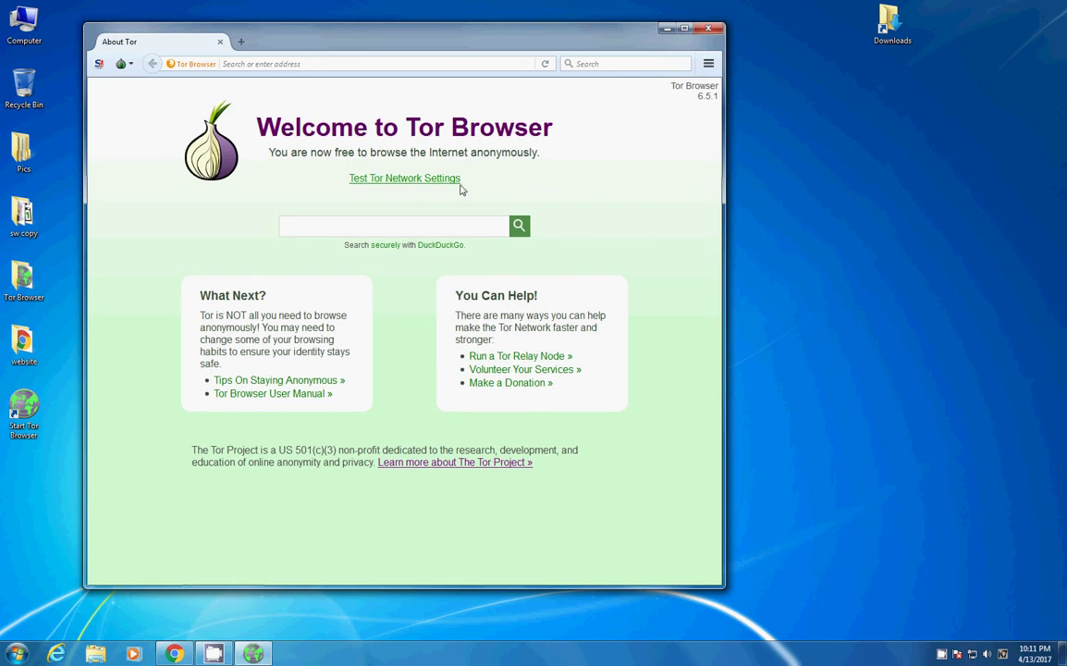
click(417, 180)
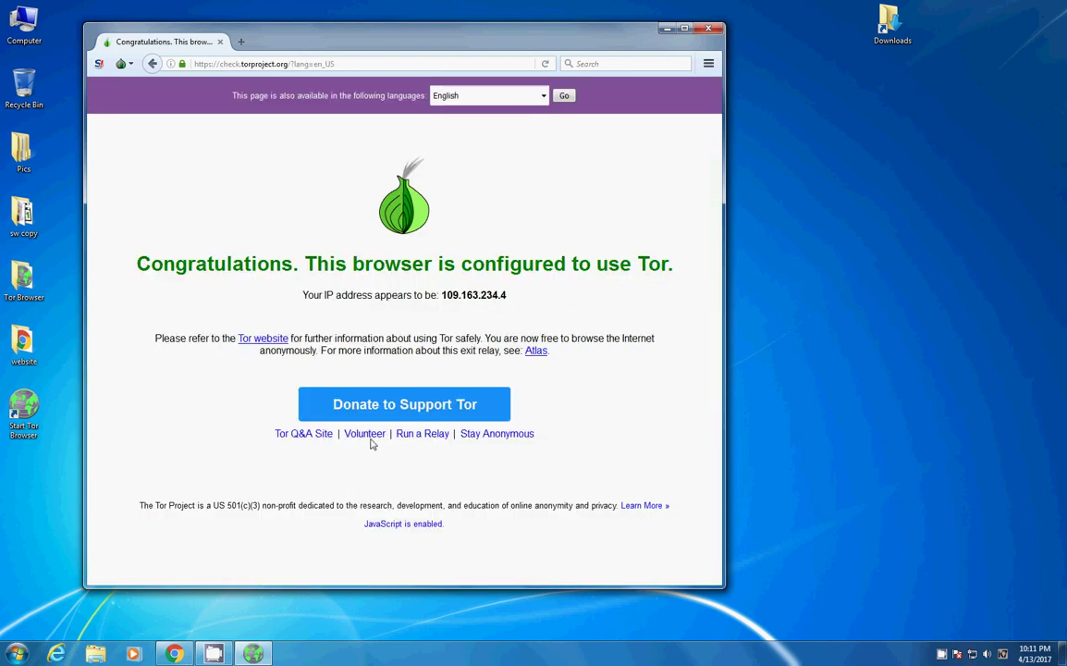
drag(123, 250, 601, 248)
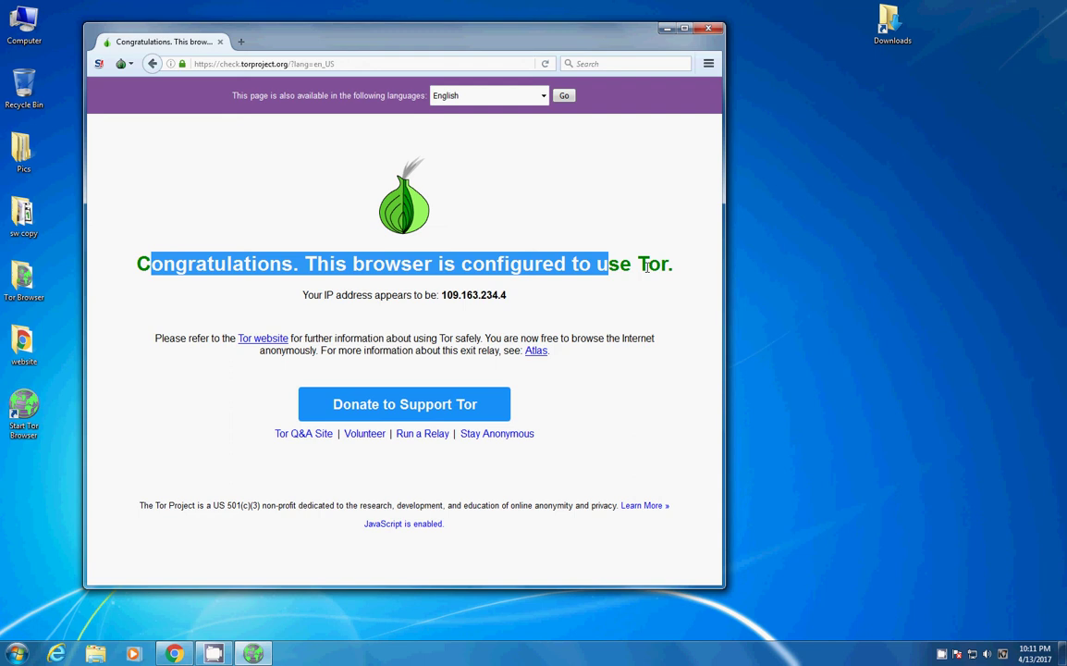
click(532, 270)
drag(587, 299, 298, 298)
click(492, 319)
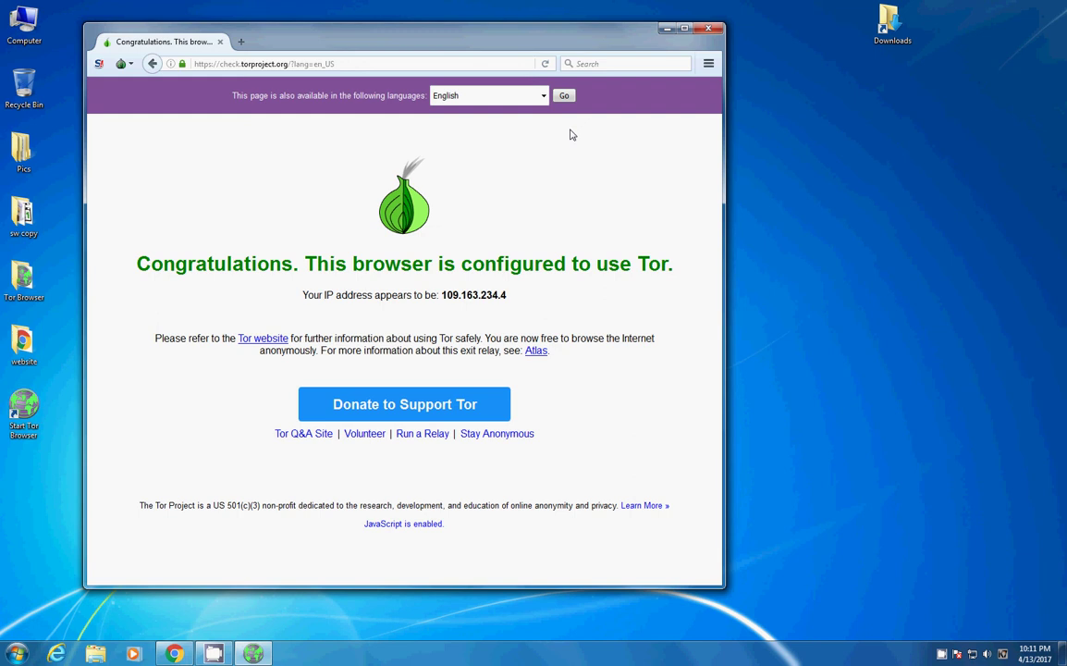
click(121, 63)
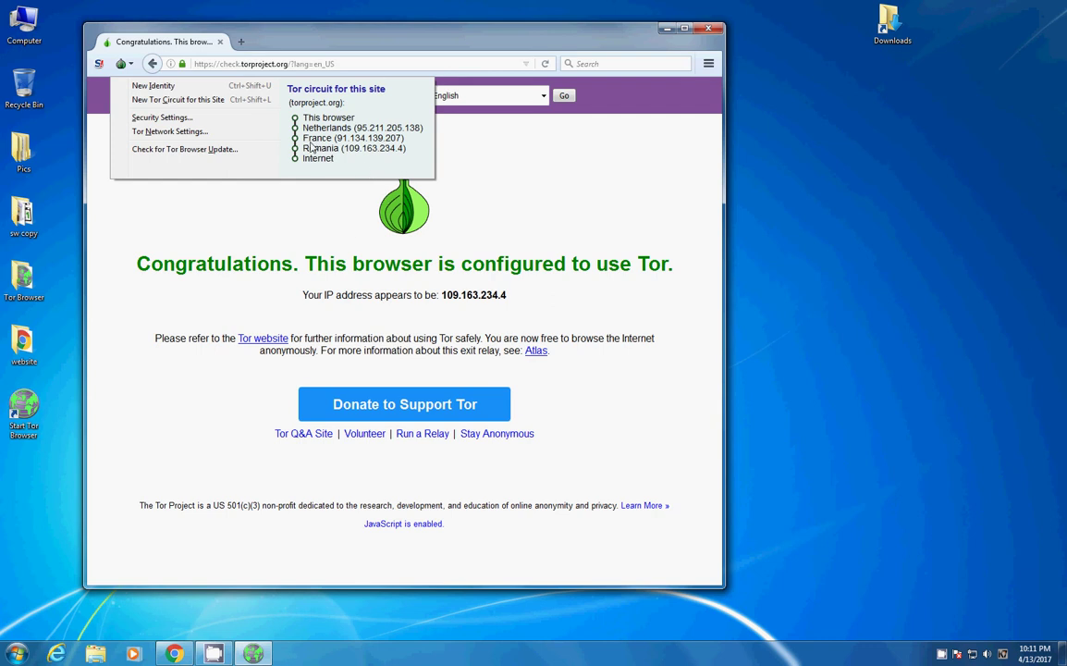
click(380, 205)
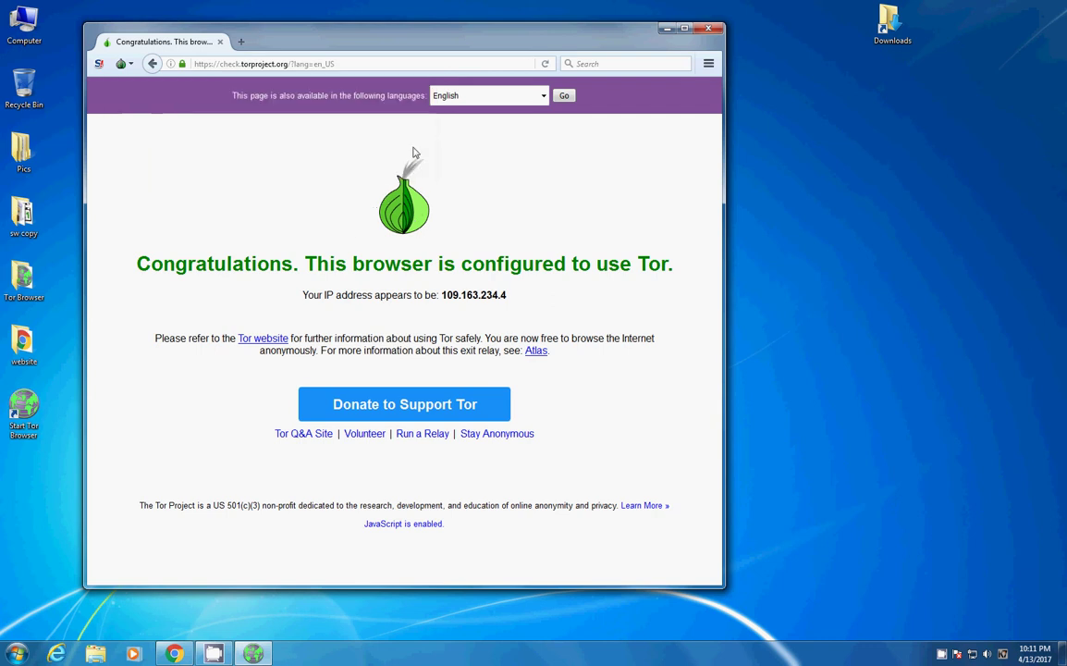